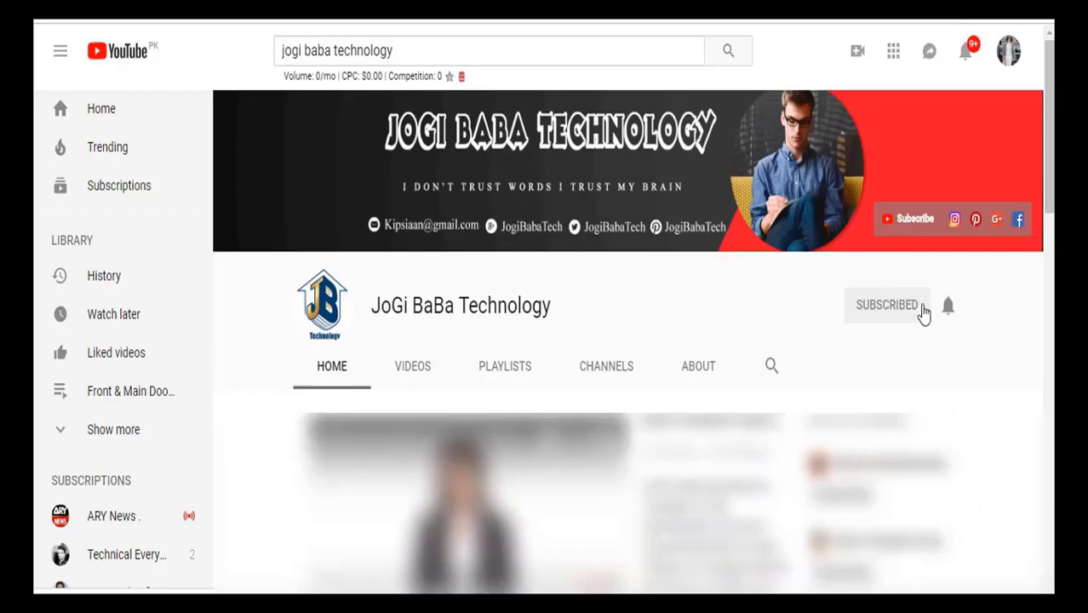
Step: Turn on notifications for the channel using the bell beside Subscribed
click(947, 308)
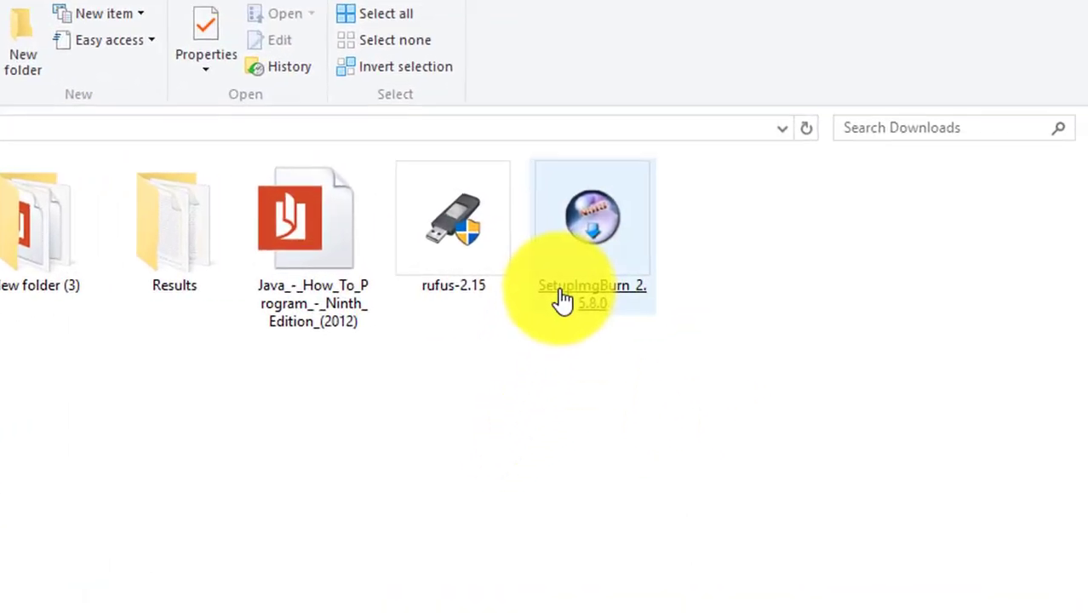
Step: Install ImgBurn as administrator with default components and folders, declining automatic update checks
right_click(660, 291)
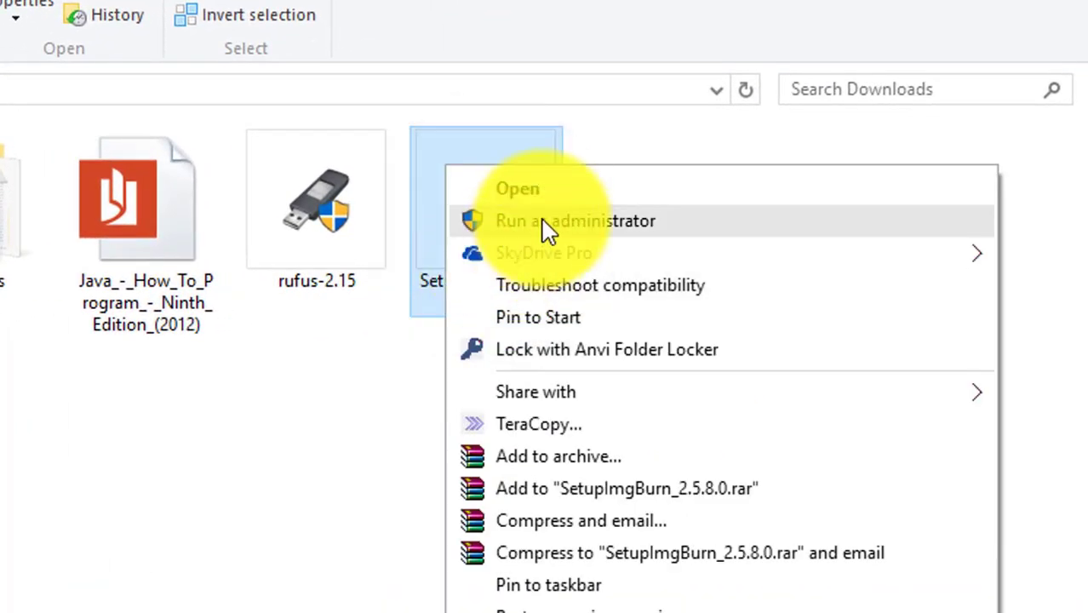
click(543, 223)
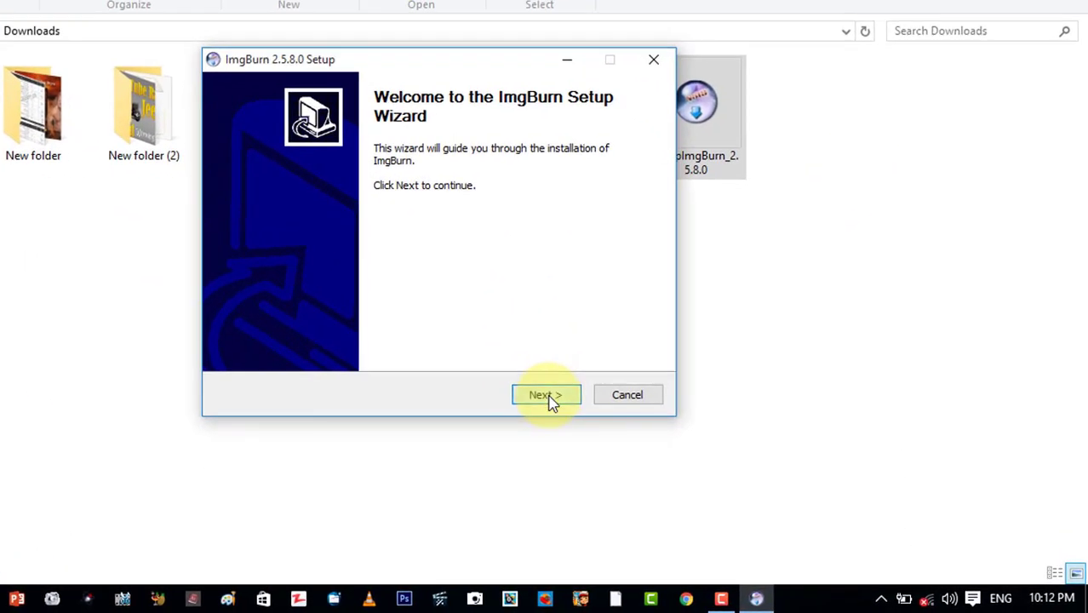
click(550, 396)
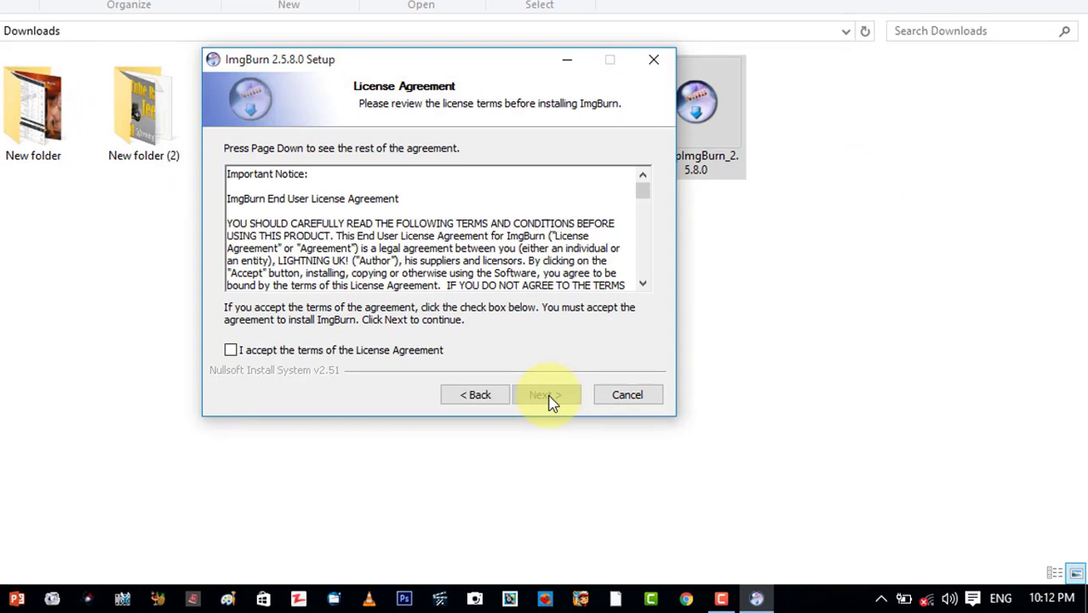
click(287, 351)
click(550, 400)
click(549, 402)
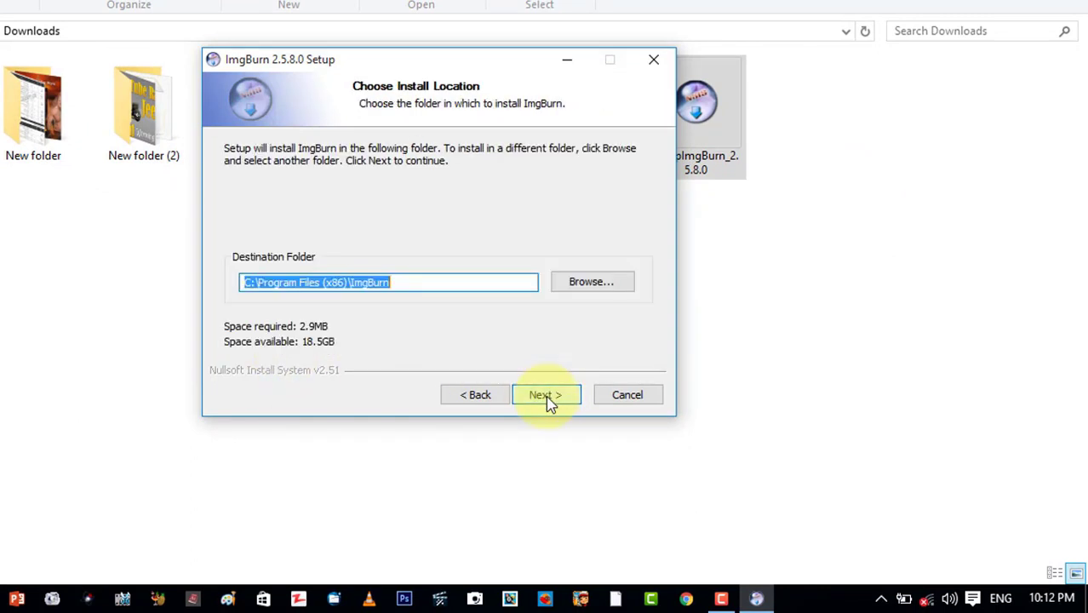
click(549, 402)
click(550, 400)
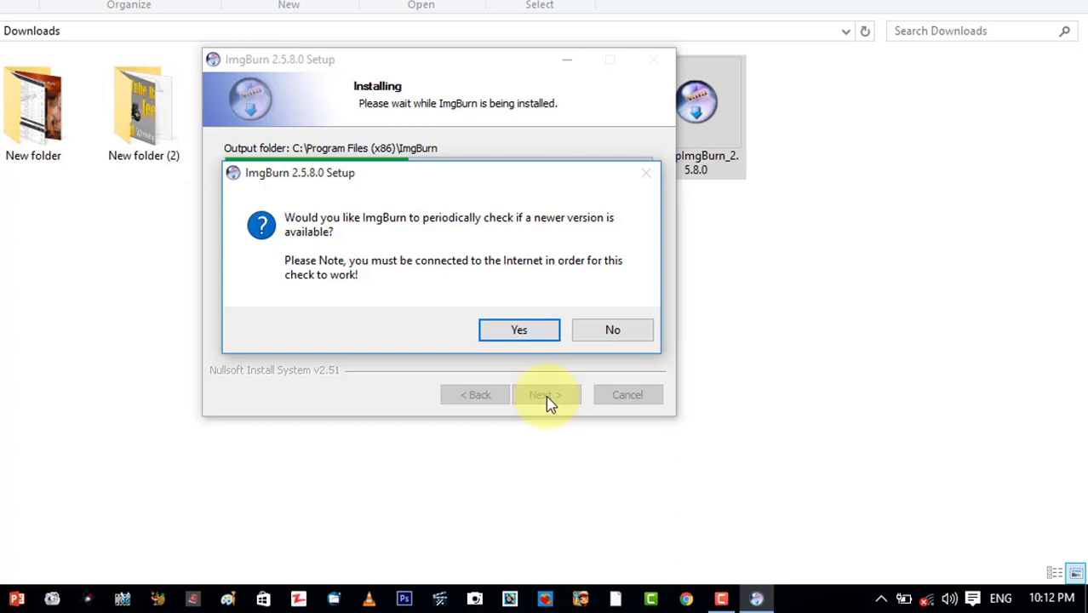
click(605, 332)
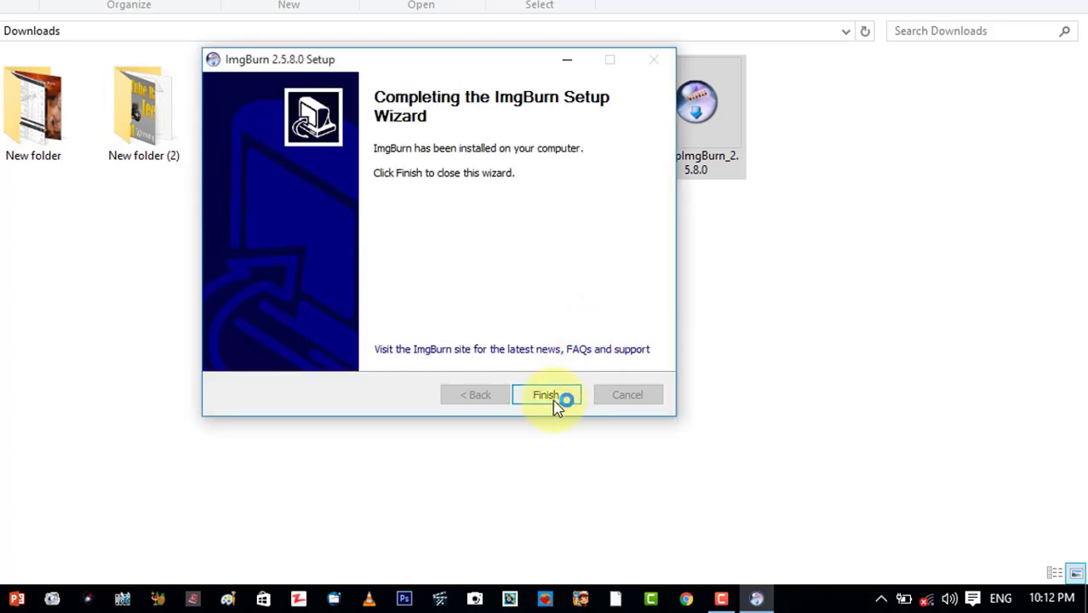
click(555, 396)
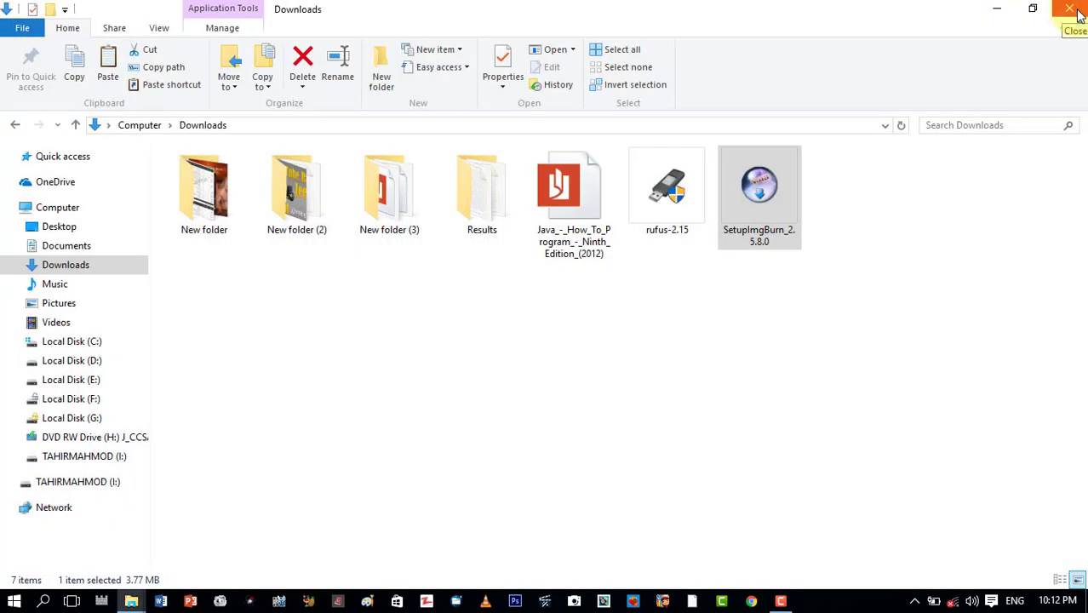
Step: Refresh the desktop and launch ImgBurn from its desktop shortcut
click(996, 7)
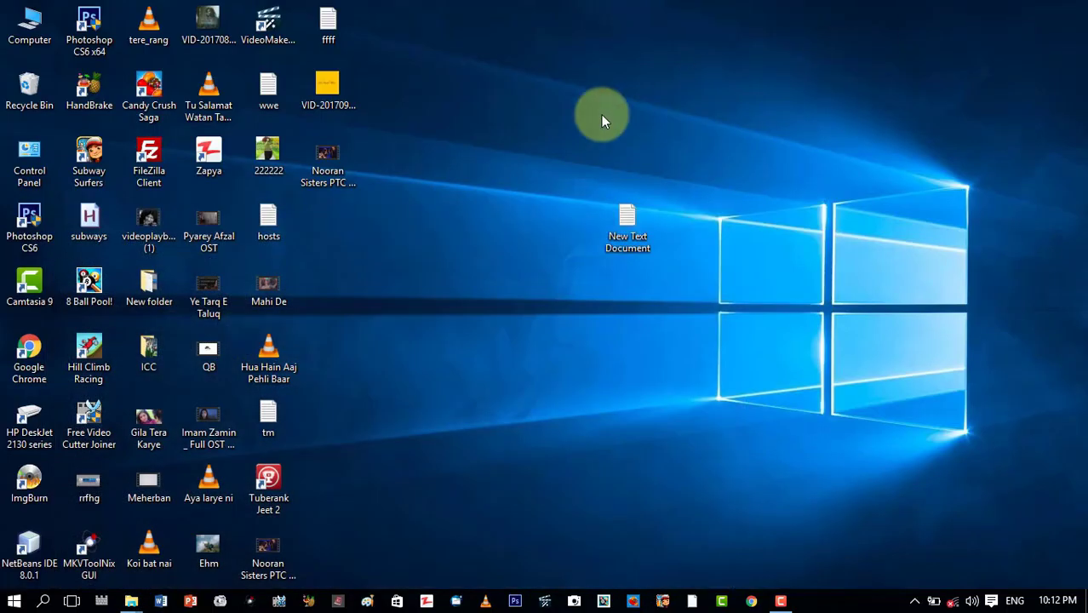
right_click(410, 265)
mouse_move(452, 289)
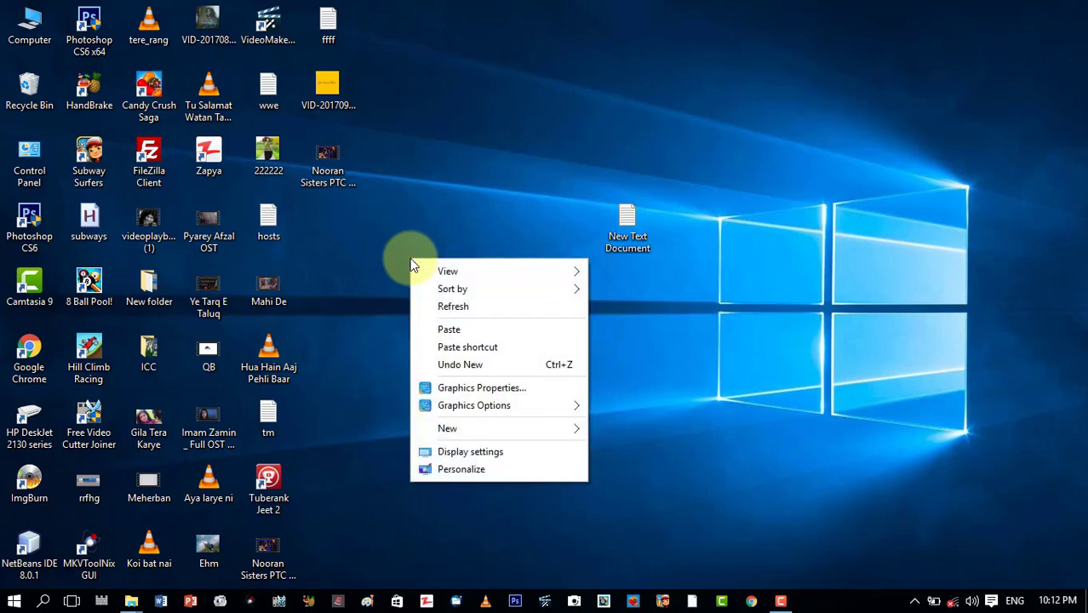
click(480, 312)
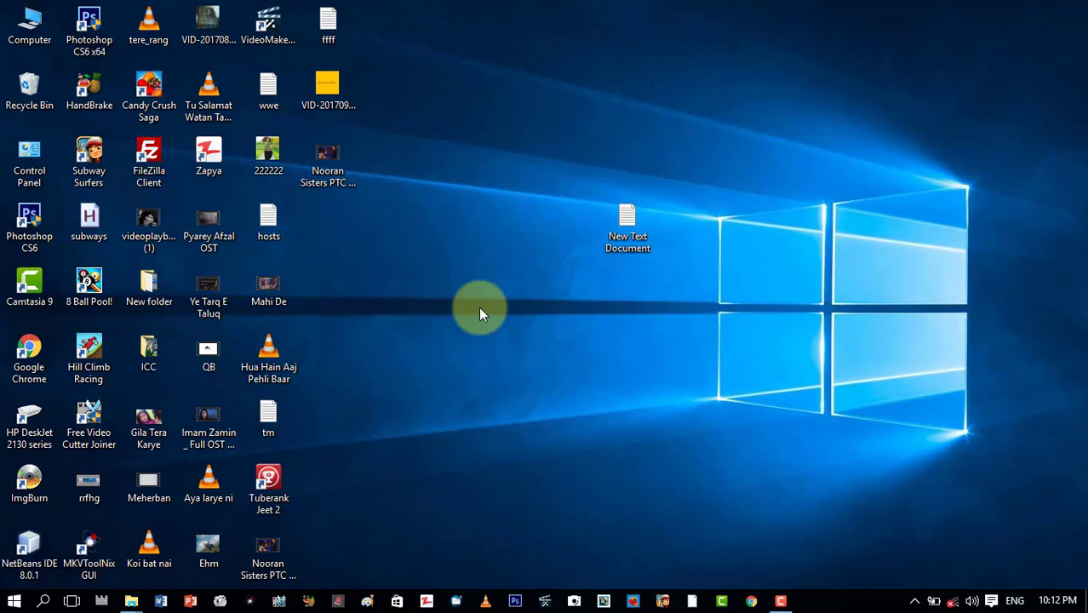
click(47, 603)
click(500, 267)
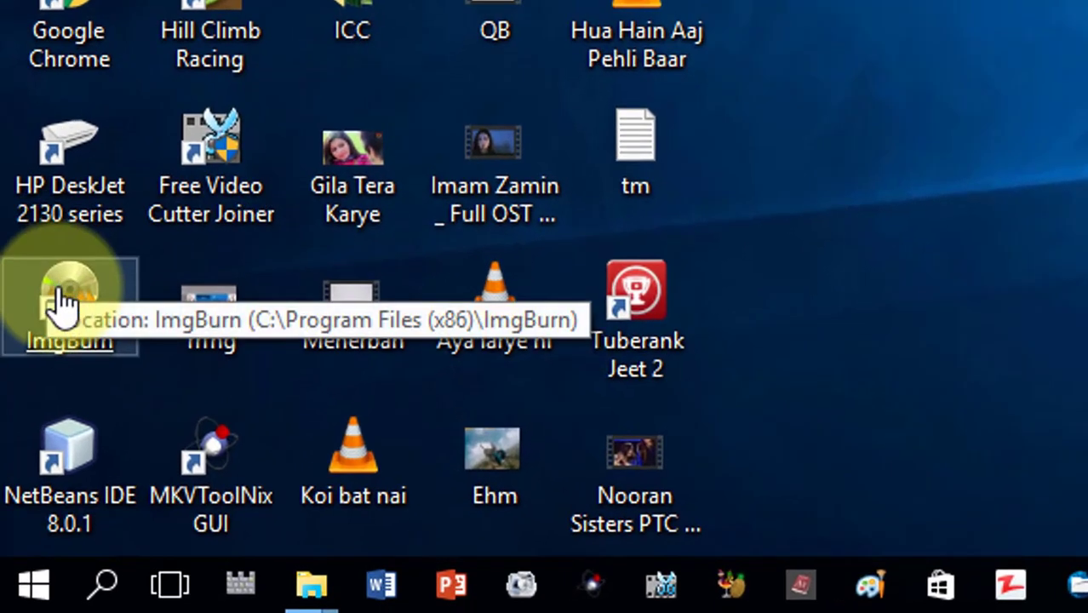
click(47, 368)
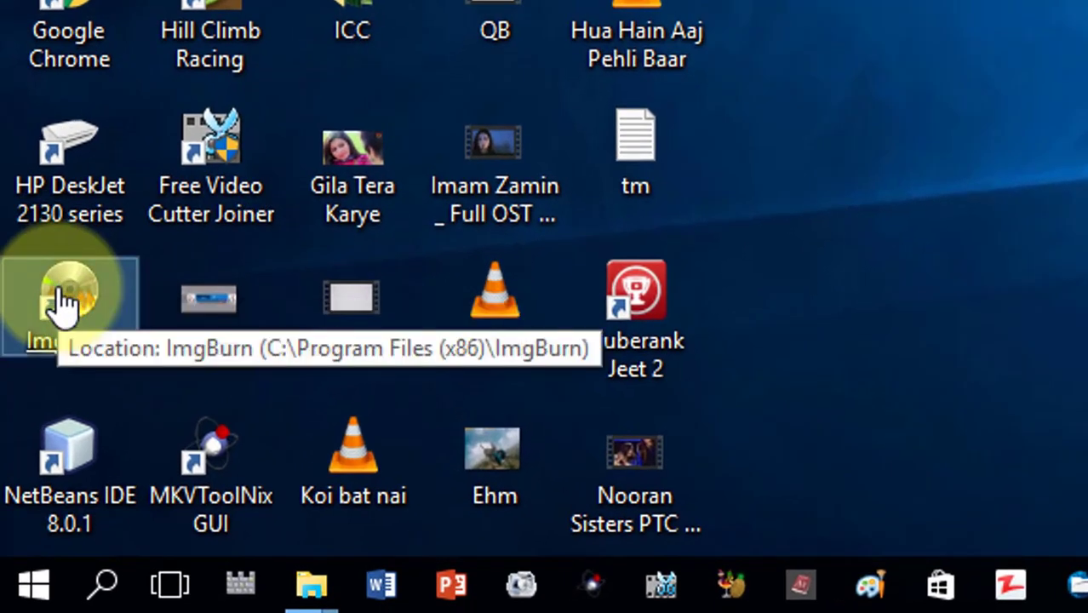
click(1071, 21)
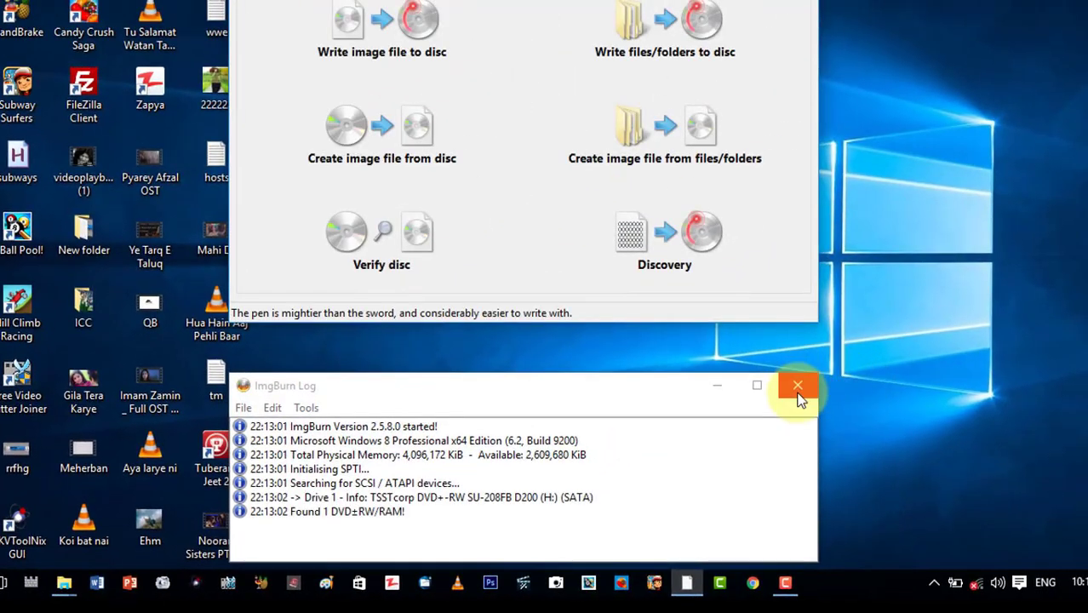
Step: Close the ImgBurn log window and choose creating an image file from disc
click(797, 384)
click(603, 347)
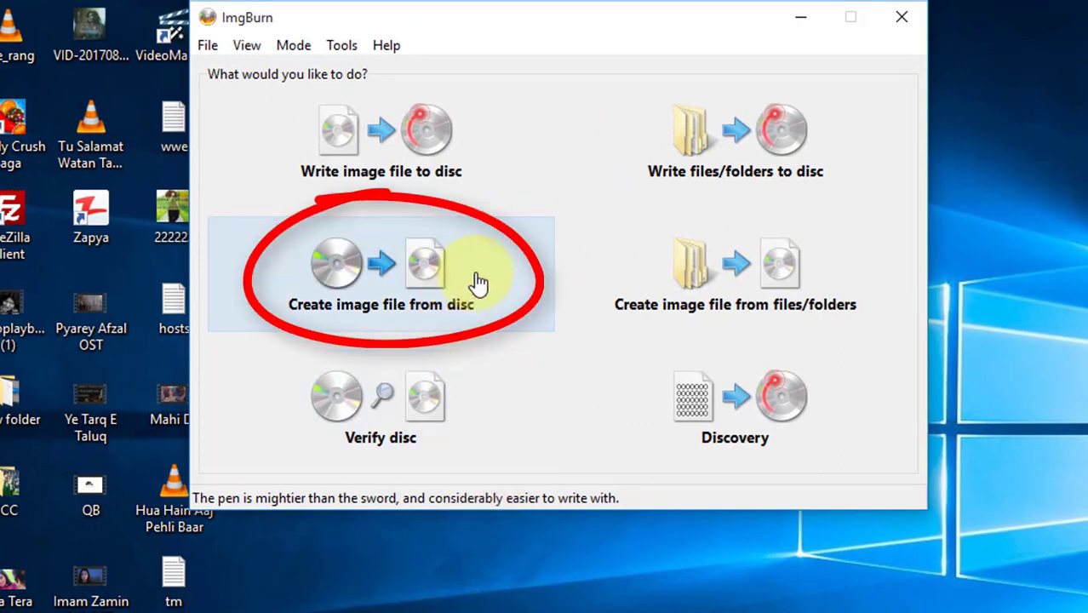
click(478, 285)
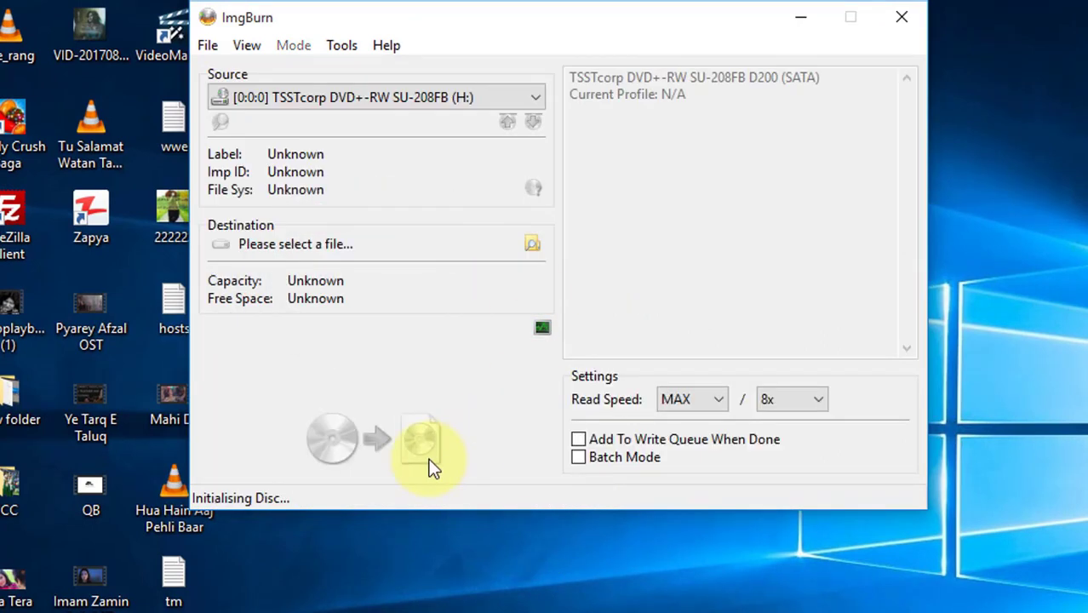
Step: Cap the read speed at 12x, keep the DVD drive as source, and start reading
click(815, 404)
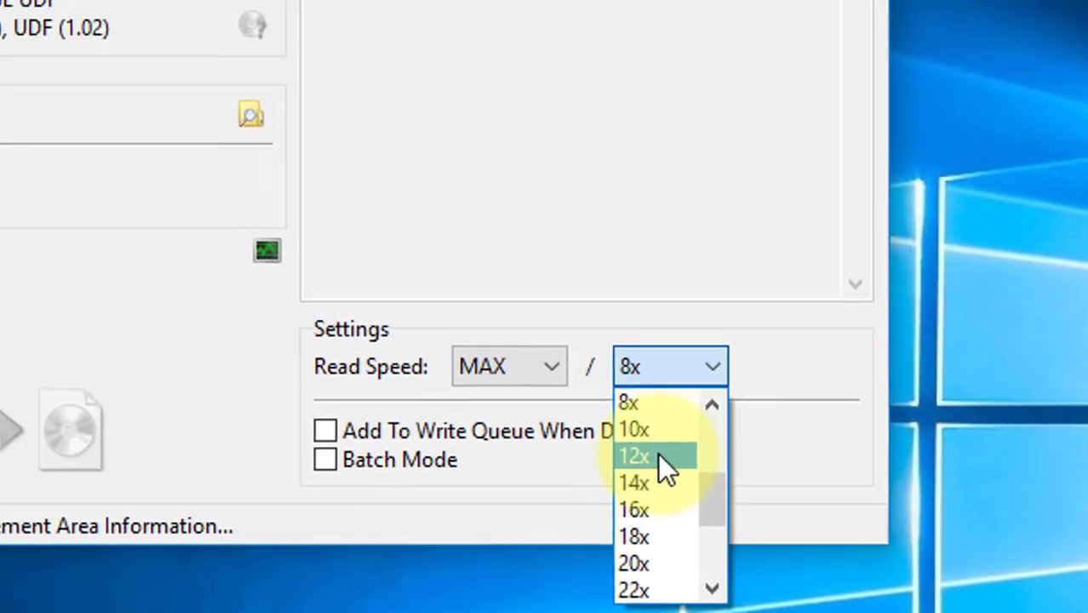
click(659, 455)
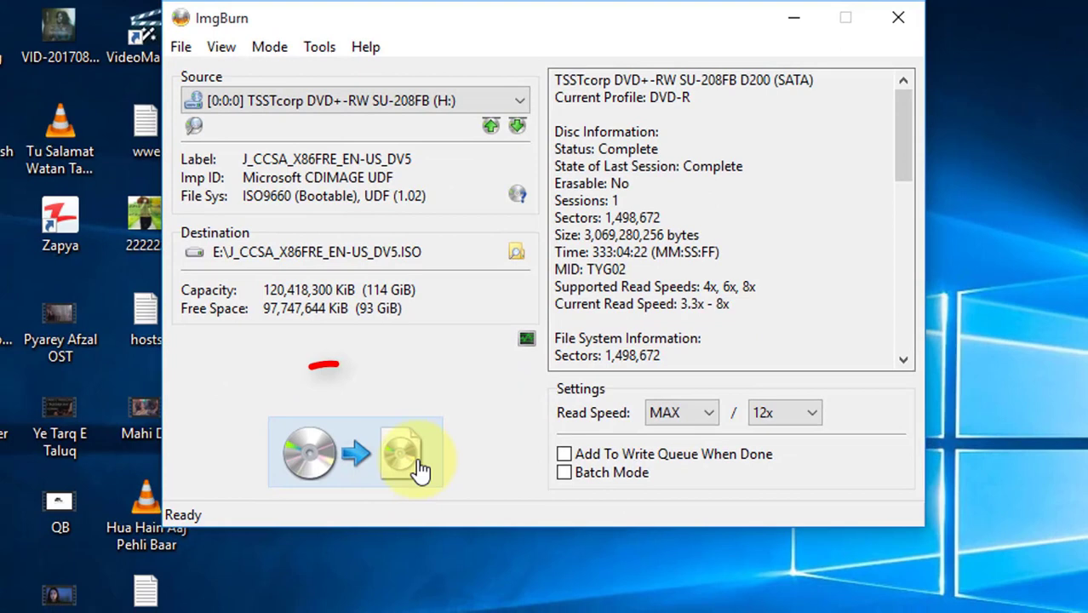
click(362, 104)
click(362, 104)
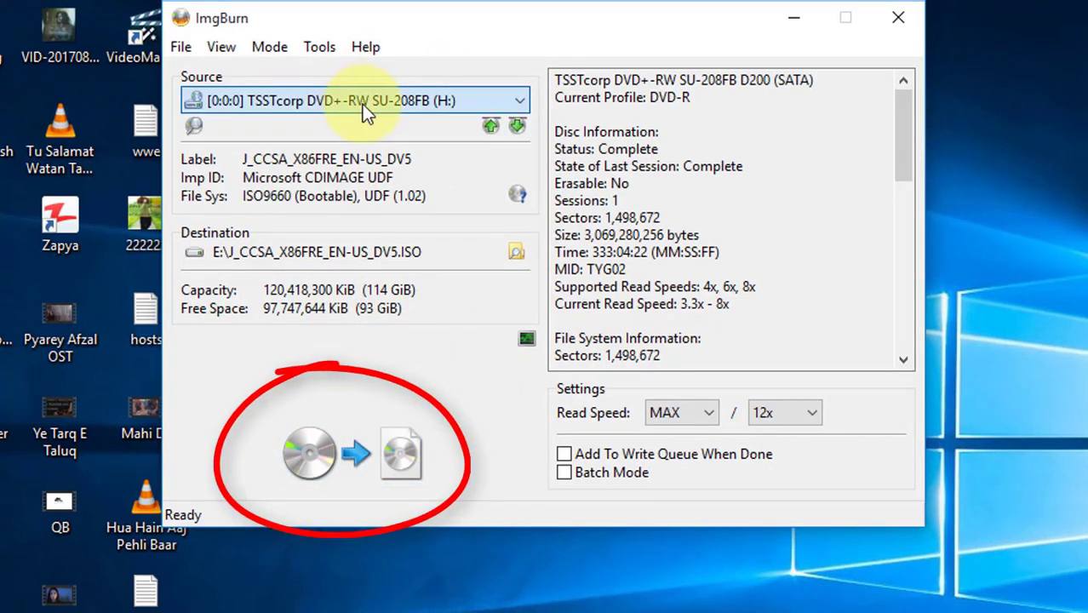
click(373, 454)
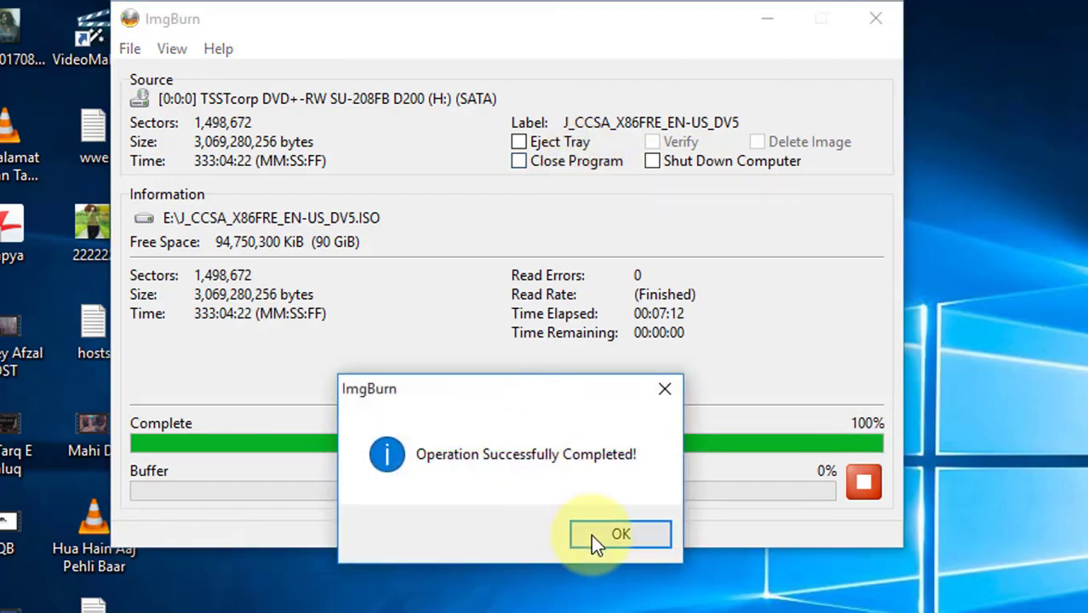
Step: Dismiss the 'Operation Successfully Completed' notice after the read reaches 100%
click(600, 537)
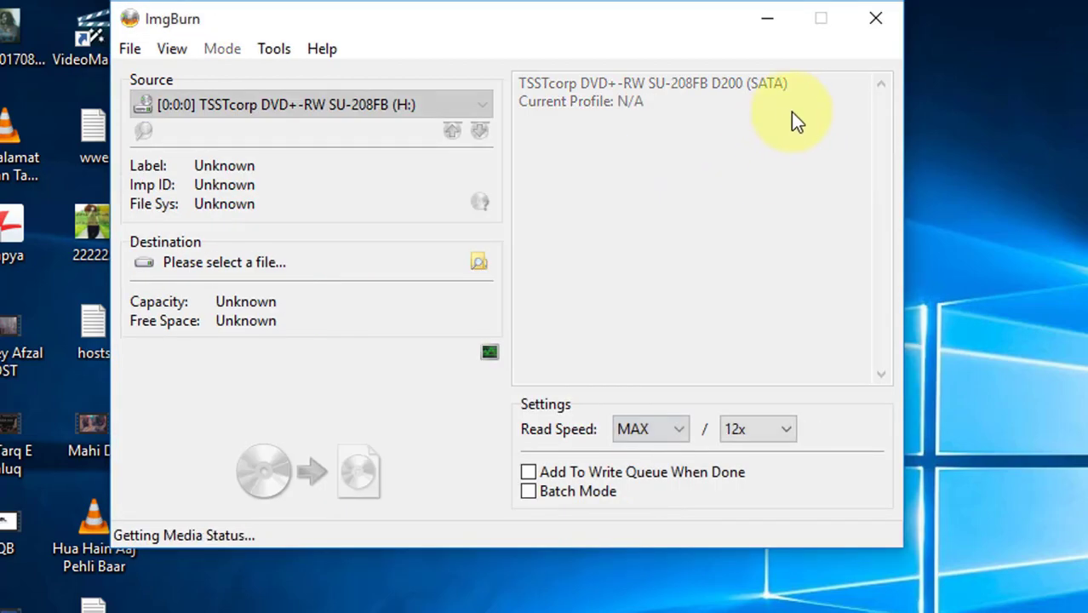
Step: Close ImgBurn and launch rufus-2.15 from the Downloads folder via Computer
click(870, 32)
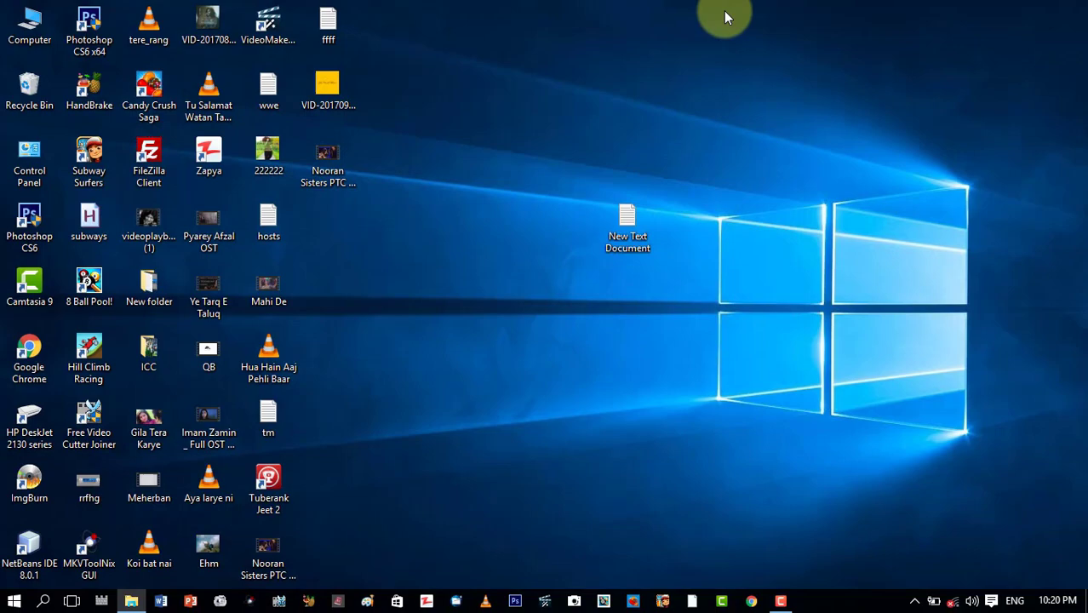
double_click(34, 31)
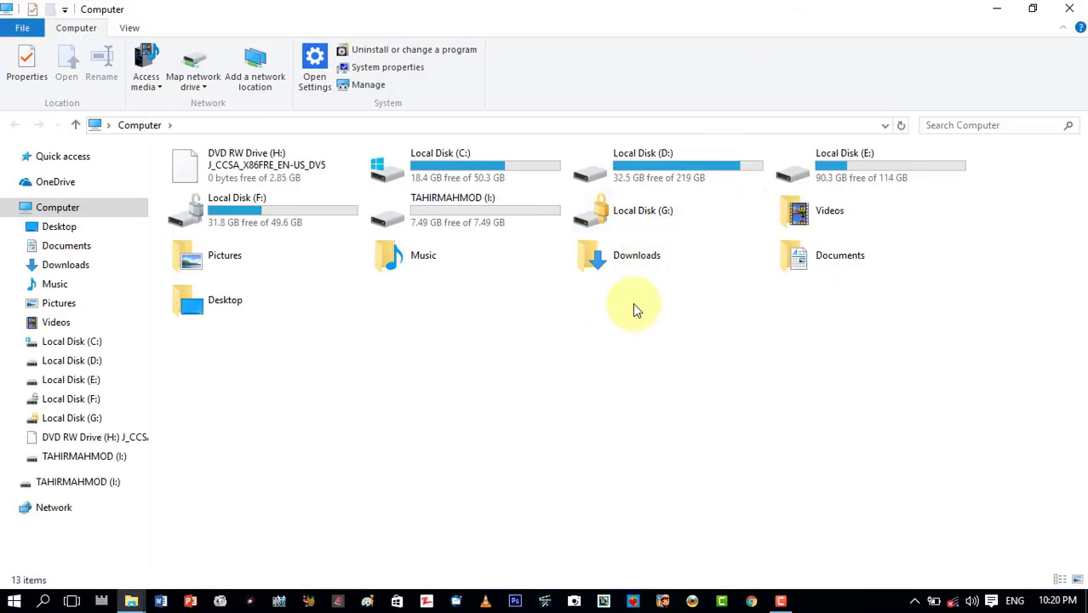
double_click(649, 260)
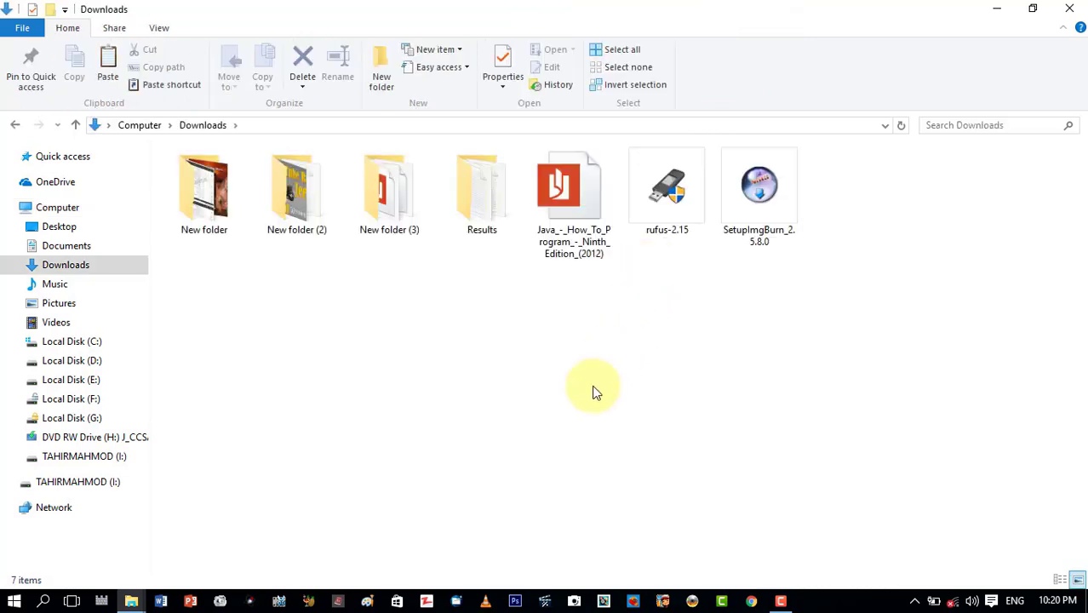
click(644, 240)
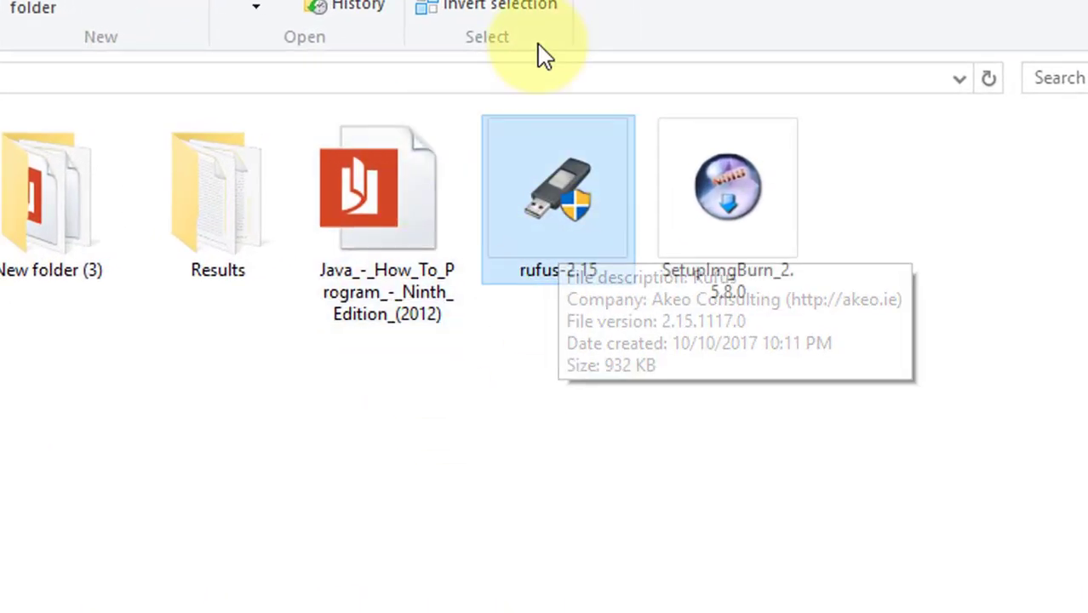
double_click(569, 176)
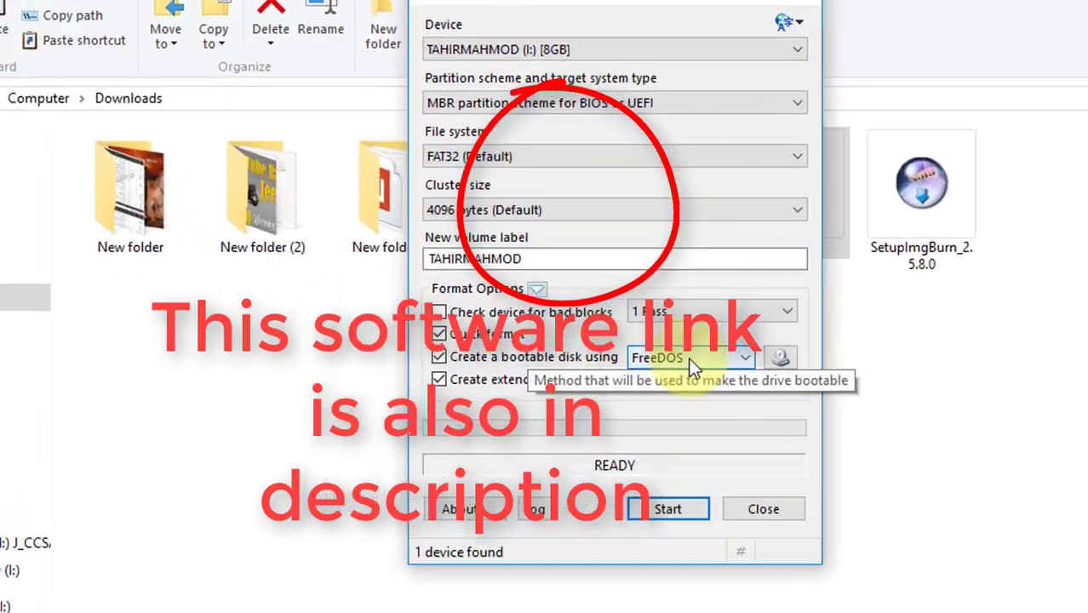
Step: Set the boot source to ISO Image, clear the 'No image selected' error, and browse for the image
click(515, 344)
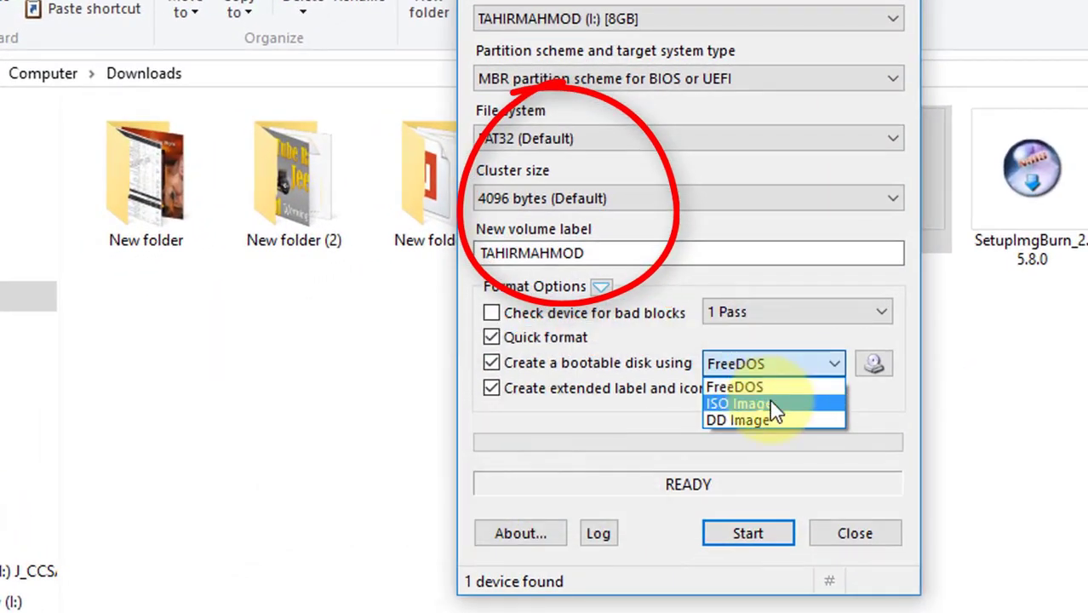
click(739, 404)
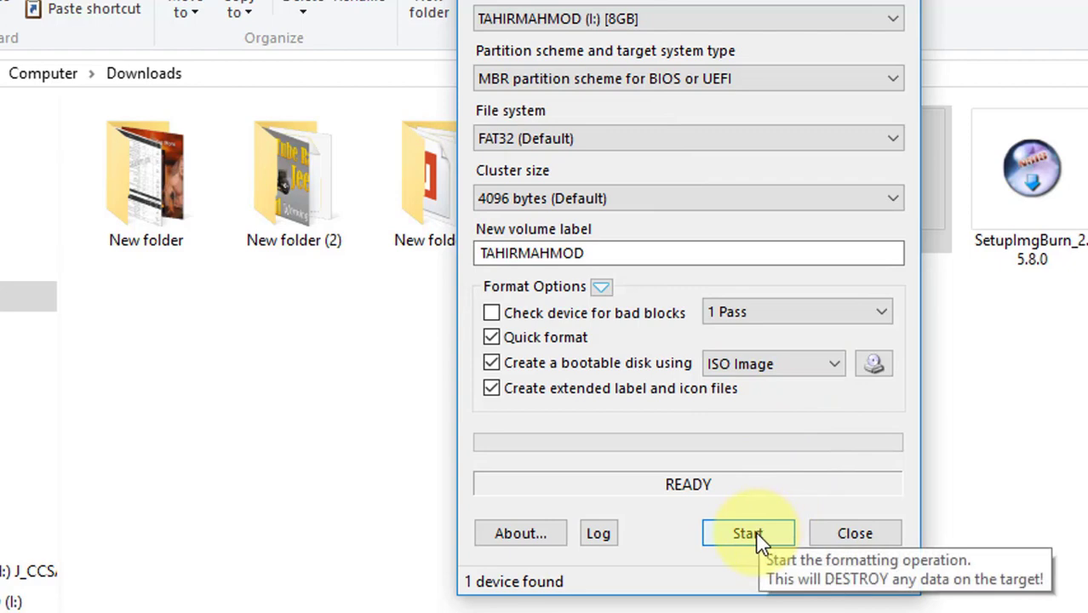
click(756, 530)
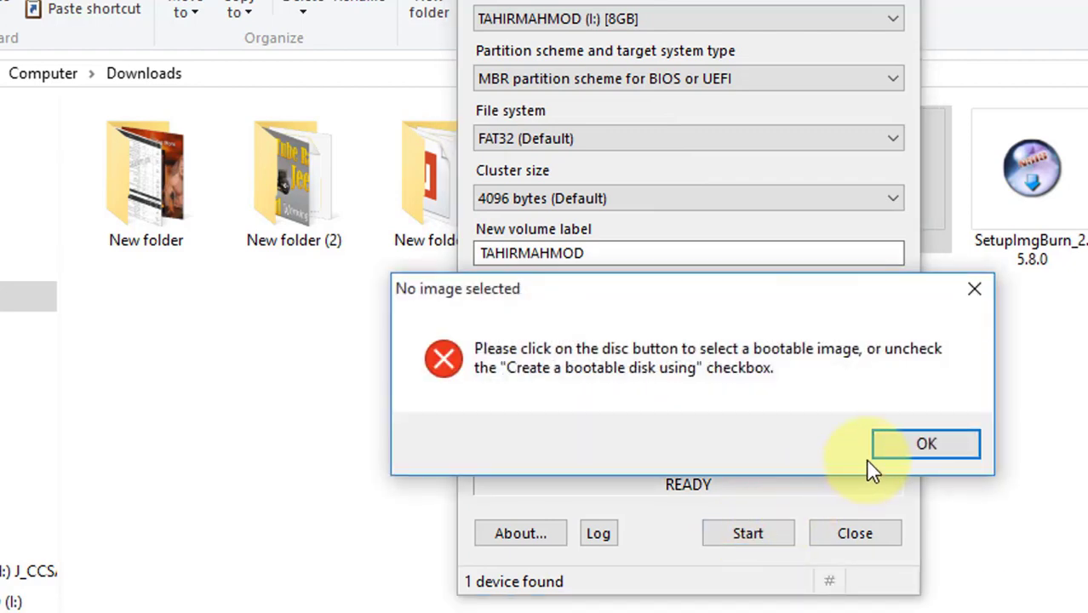
click(913, 465)
click(843, 325)
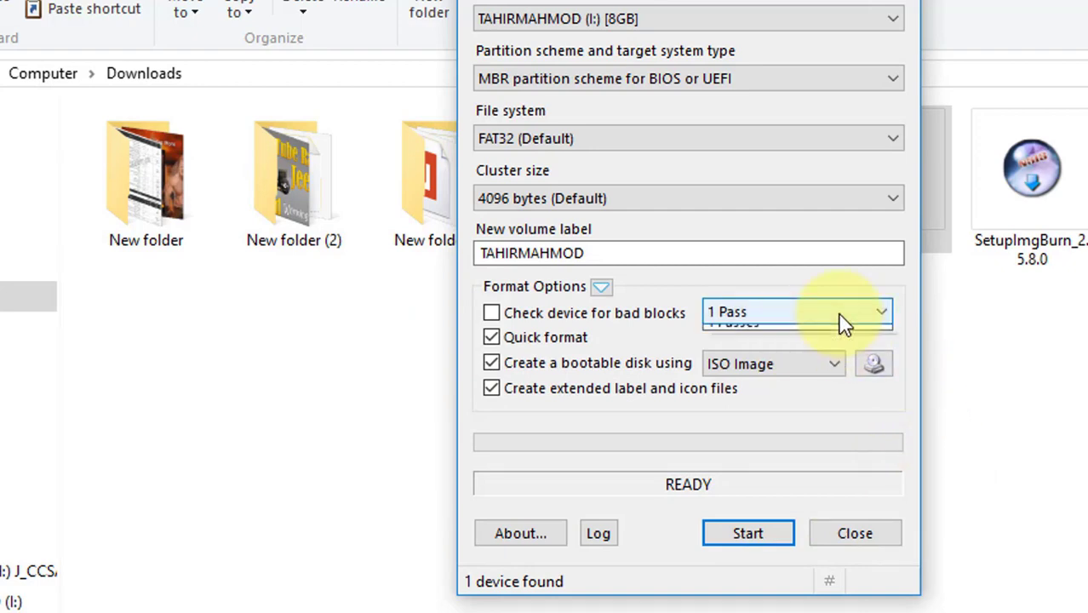
click(876, 366)
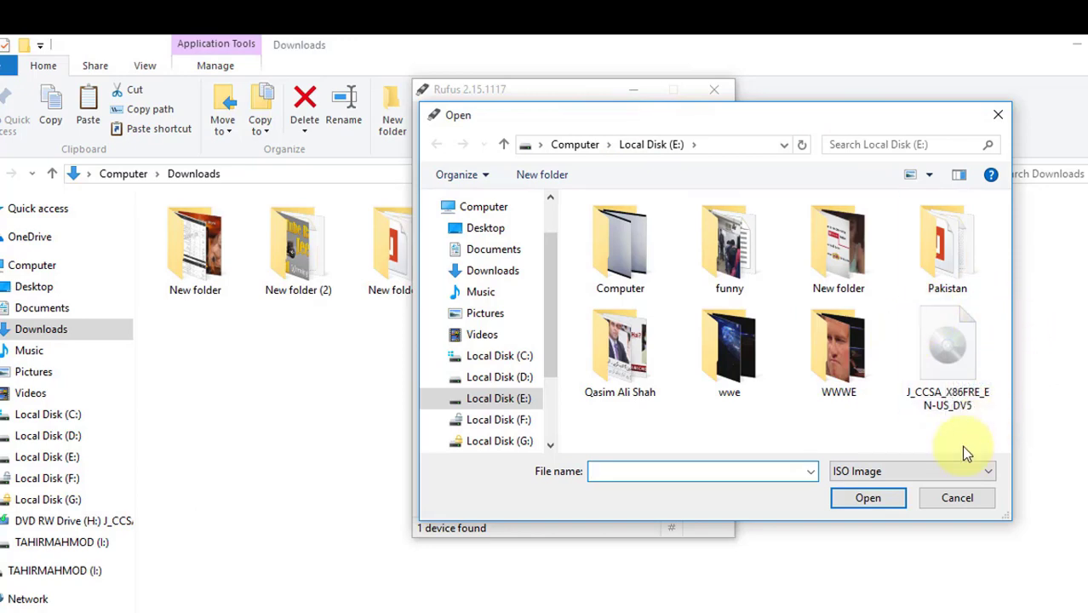
Step: Load J_CCSA_X86FRE_EN-US_DV5.ISO from drive E and start writing, accepting the data-loss warning
click(945, 394)
double_click(943, 391)
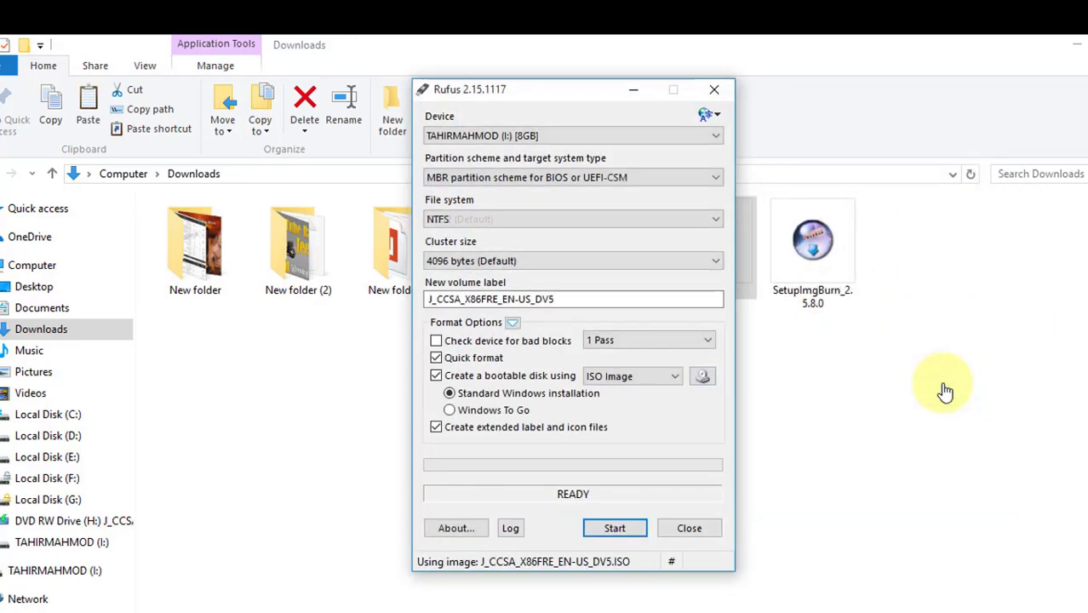
click(612, 528)
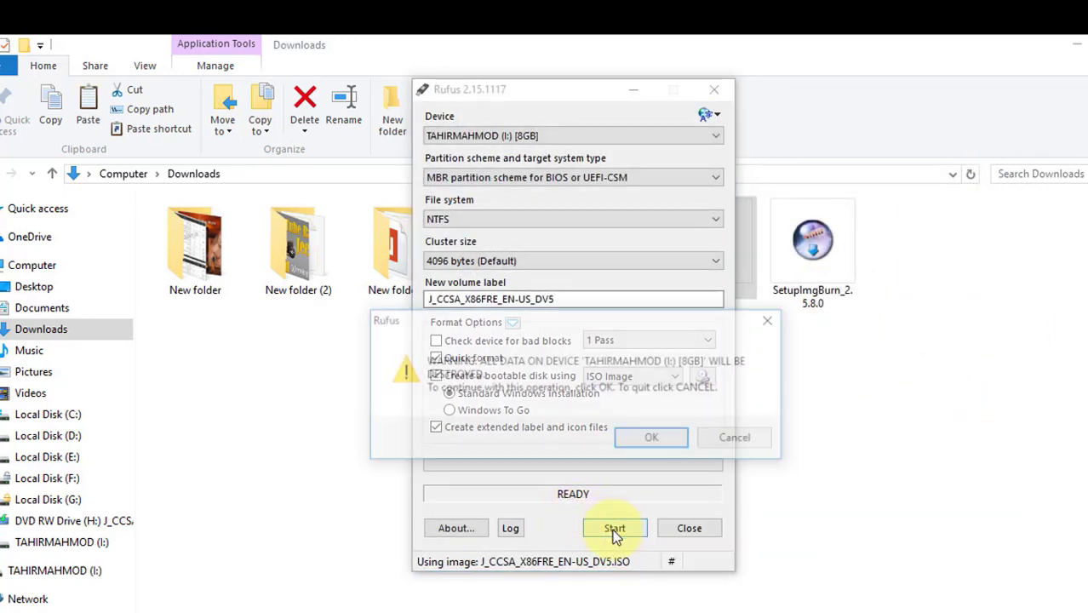
click(651, 443)
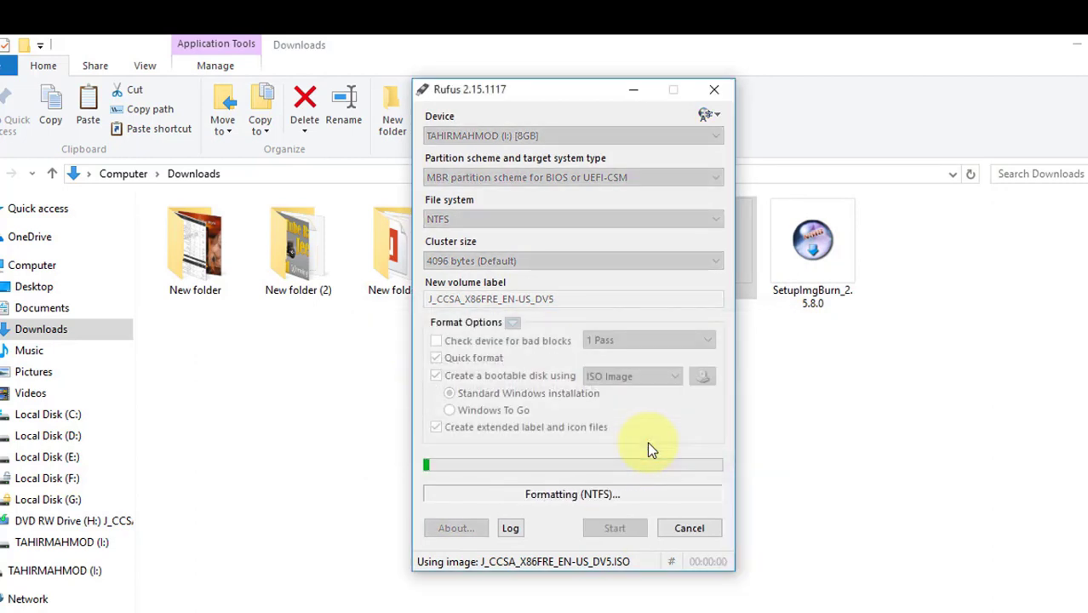